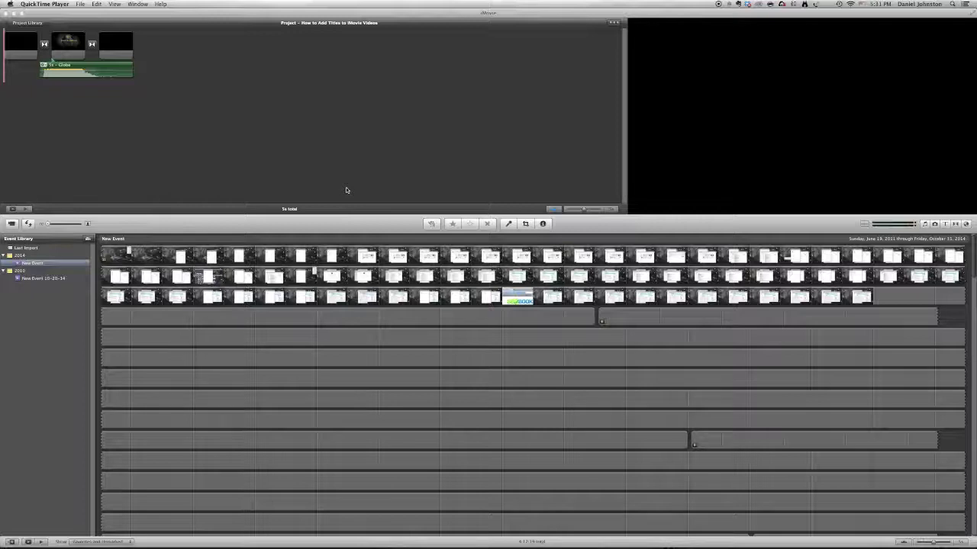
Open the Displays settings in System Preferences.
{"action": "key", "text": "super+space"}
{"action": "type", "text": "system preferences"}
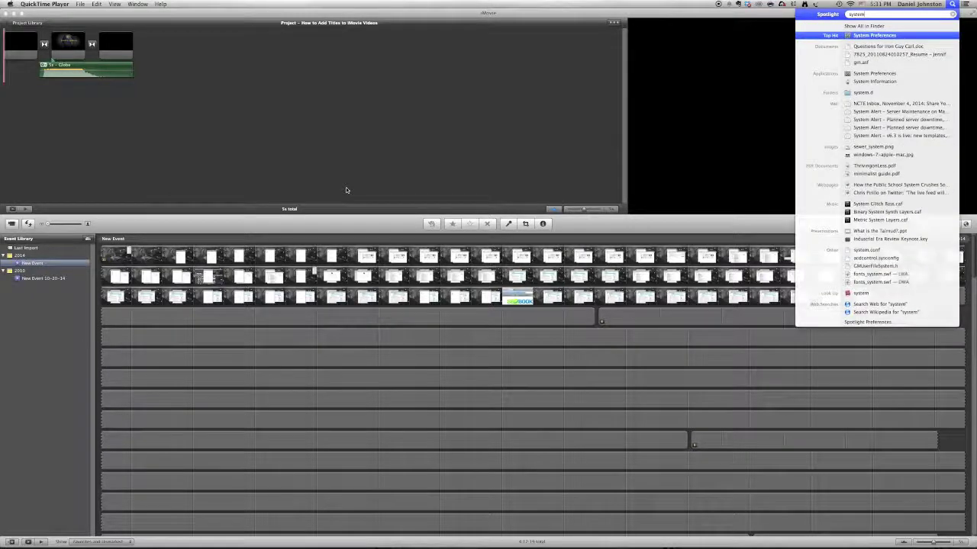
{"action": "key", "text": "Return"}
{"action": "left_click", "coordinate": [353, 210]}
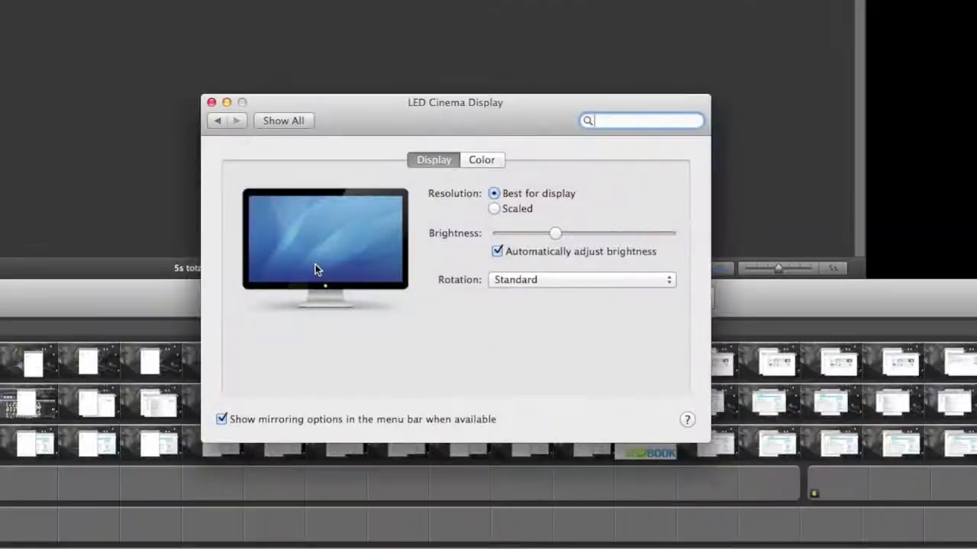
View the scaled resolution choices for the LED Cinema Display and return the resolution to Best for display.
{"action": "left_click", "coordinate": [496, 211]}
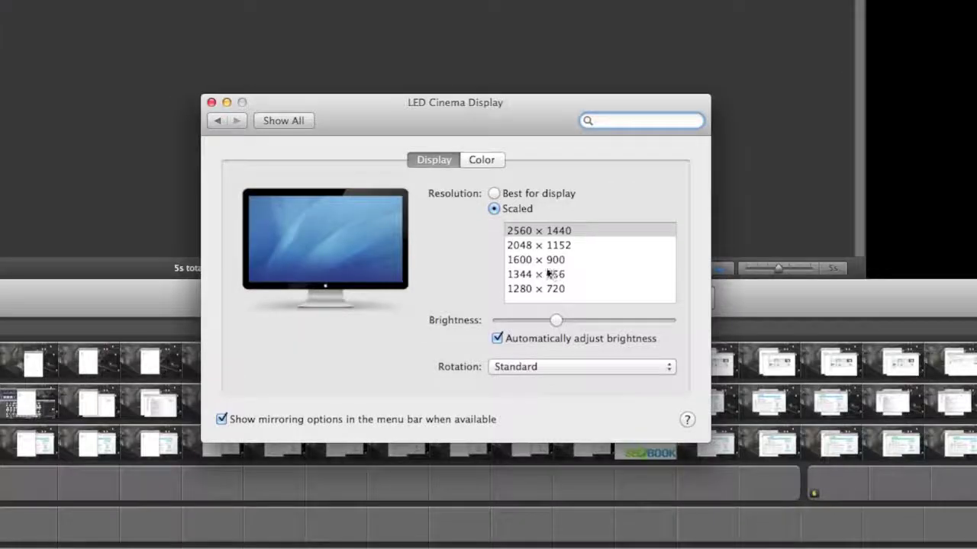
{"action": "left_click", "coordinate": [503, 196]}
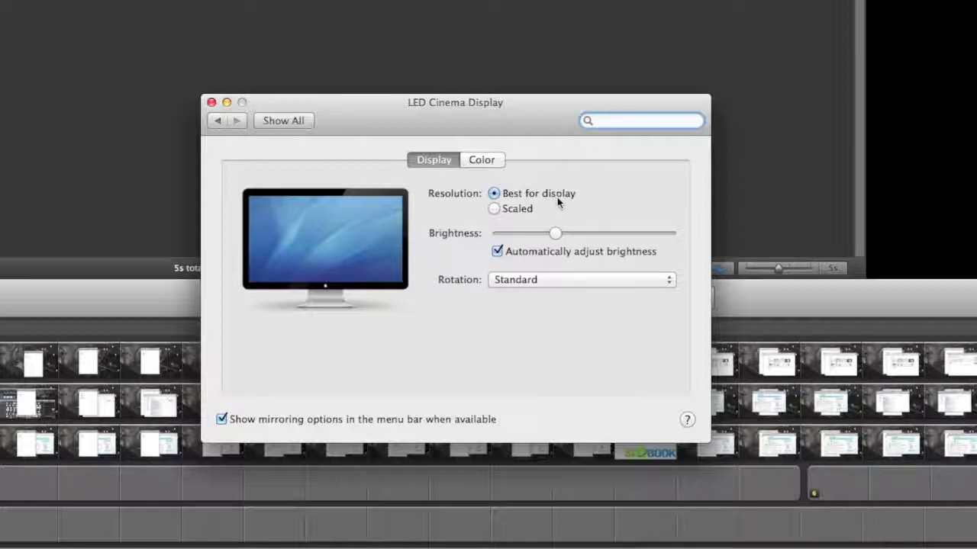
Examine the available display rotation options, keeping the rotation at Standard.
{"action": "left_click", "coordinate": [531, 280]}
{"action": "left_click", "coordinate": [423, 308]}
{"action": "left_click", "coordinate": [516, 290]}
{"action": "left_click", "coordinate": [436, 306]}
{"action": "left_click", "coordinate": [518, 281]}
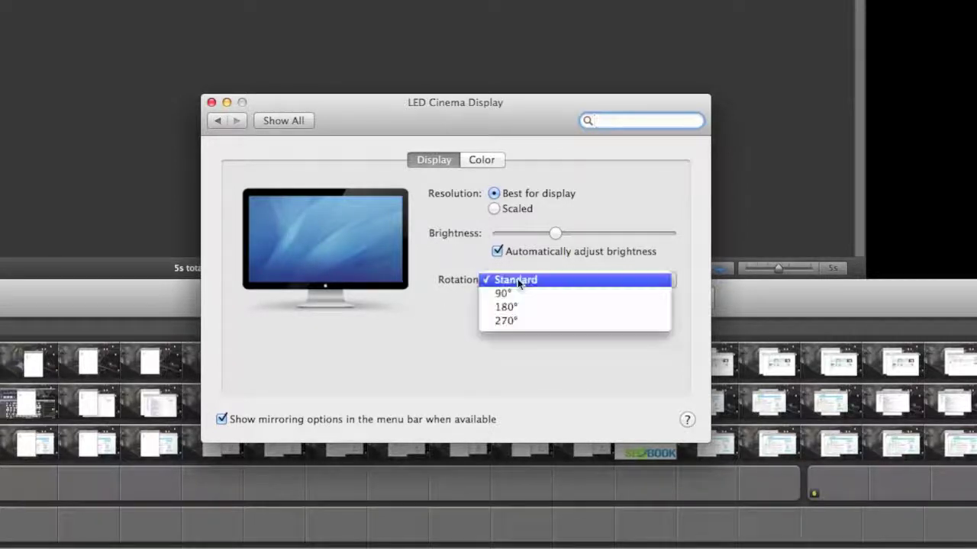
{"action": "left_click", "coordinate": [430, 321]}
{"action": "left_click", "coordinate": [523, 279]}
{"action": "left_click", "coordinate": [442, 340]}
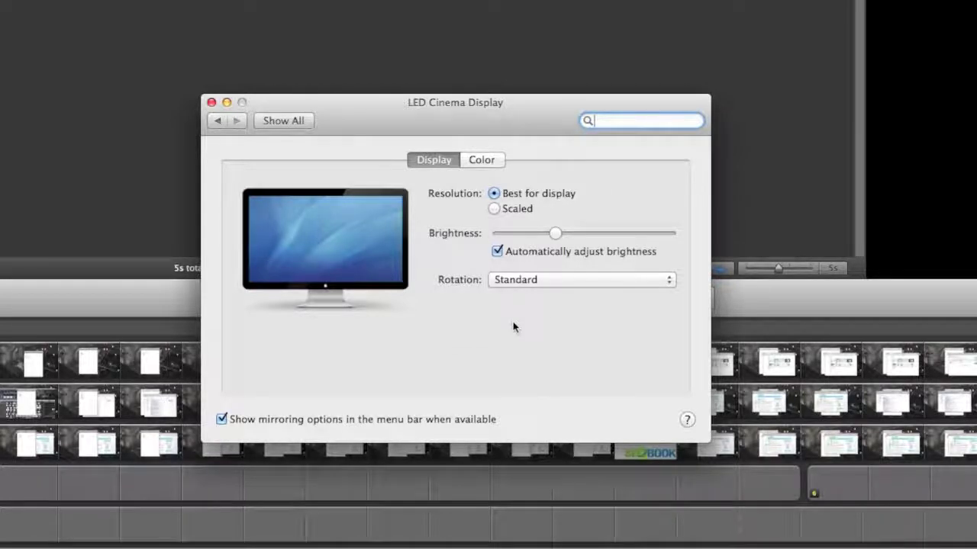
{"action": "left_click", "coordinate": [568, 280]}
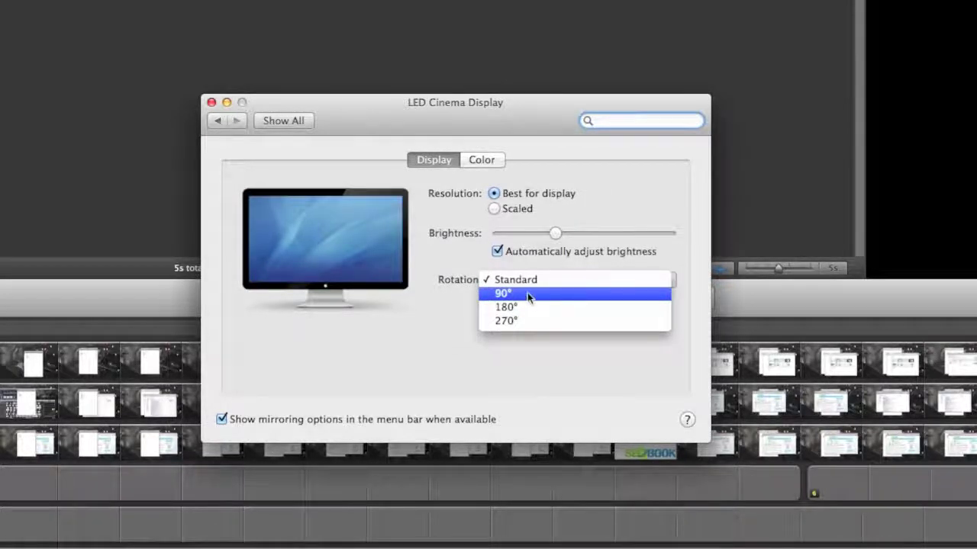
{"action": "left_click", "coordinate": [471, 363]}
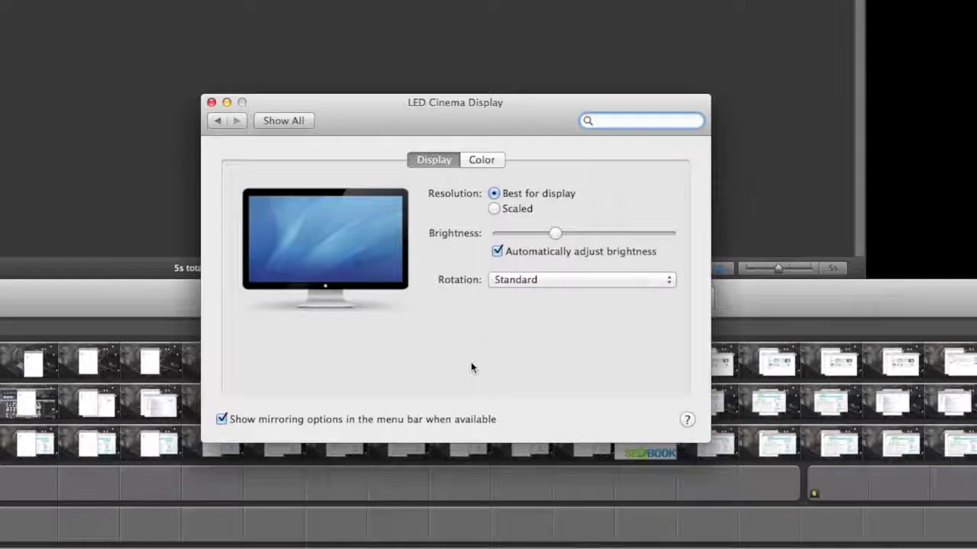
Inspect the LED Cinema Display color profile's details and close the profile window.
{"action": "left_click", "coordinate": [490, 163]}
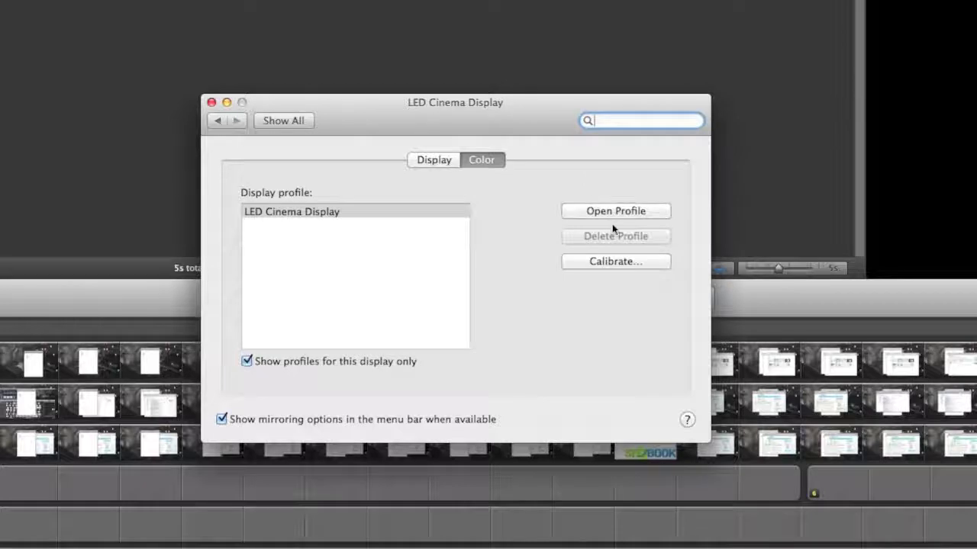
{"action": "left_click", "coordinate": [628, 209]}
{"action": "scroll", "coordinate": [347, 359], "scroll_direction": "down", "scroll_amount": 5}
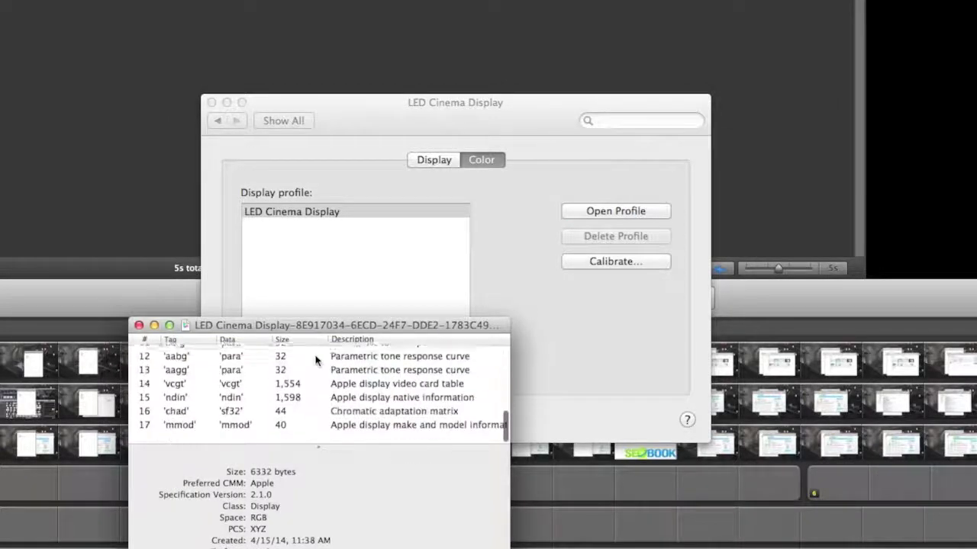
{"action": "left_click", "coordinate": [139, 325]}
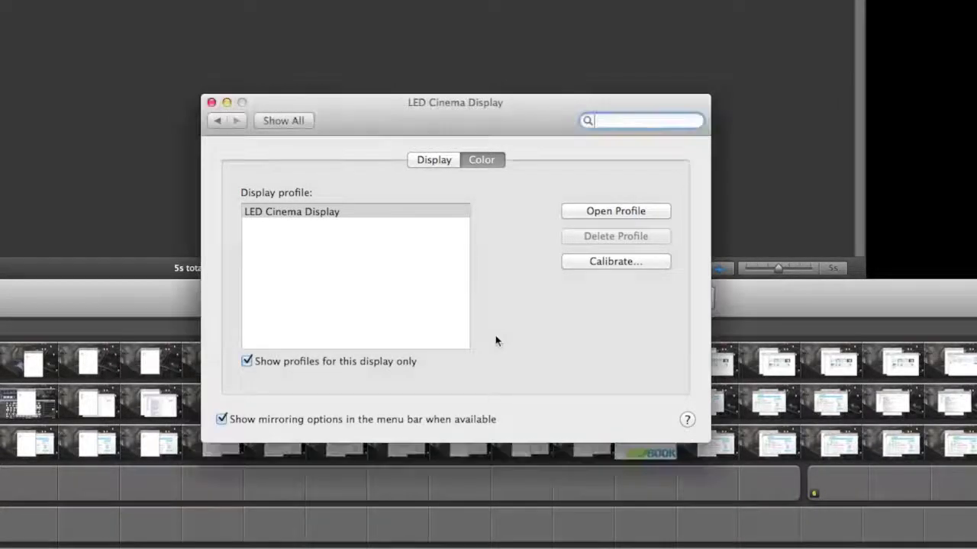
Preview the display calibration assistant's target gamma and white point pages and its Expert Mode option, and close it without calibrating.
{"action": "left_click", "coordinate": [606, 263]}
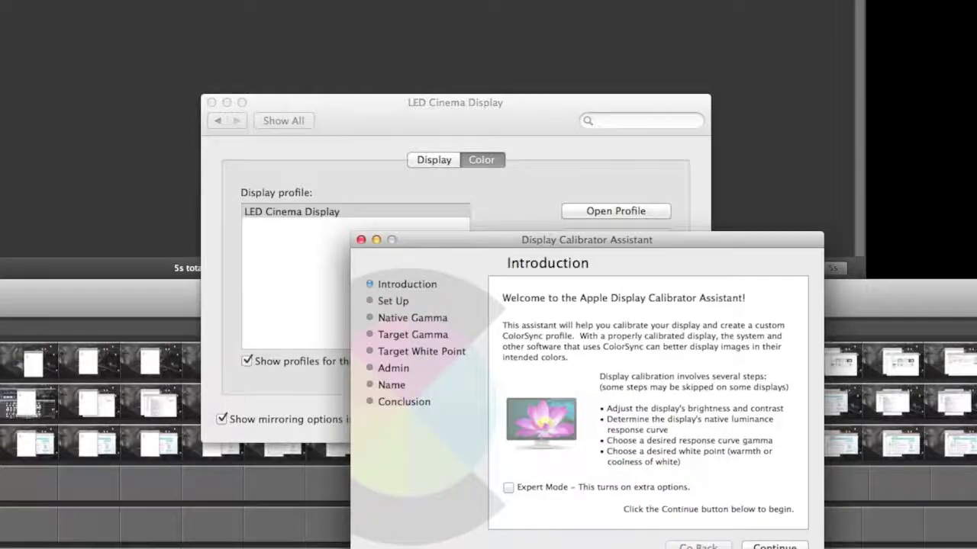
{"action": "left_click", "coordinate": [772, 546]}
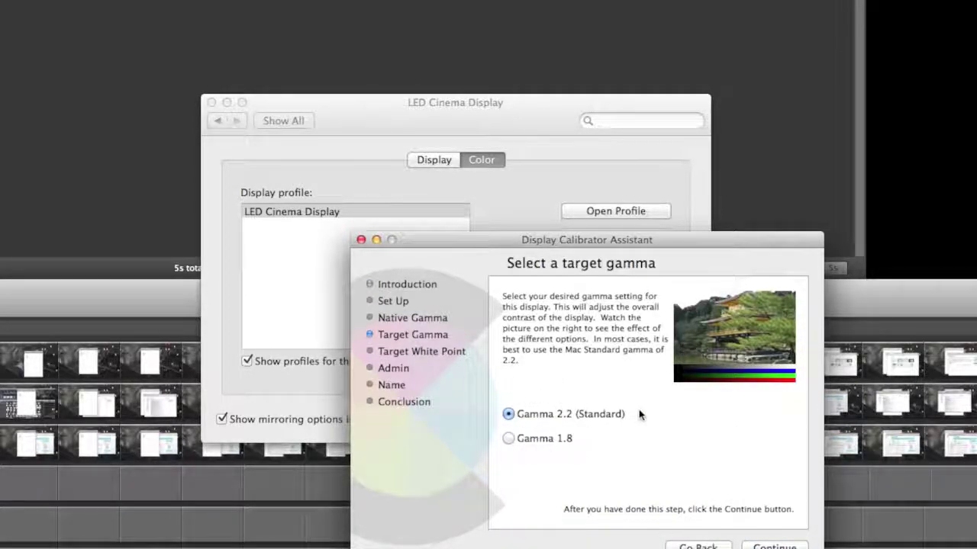
{"action": "left_click", "coordinate": [773, 546]}
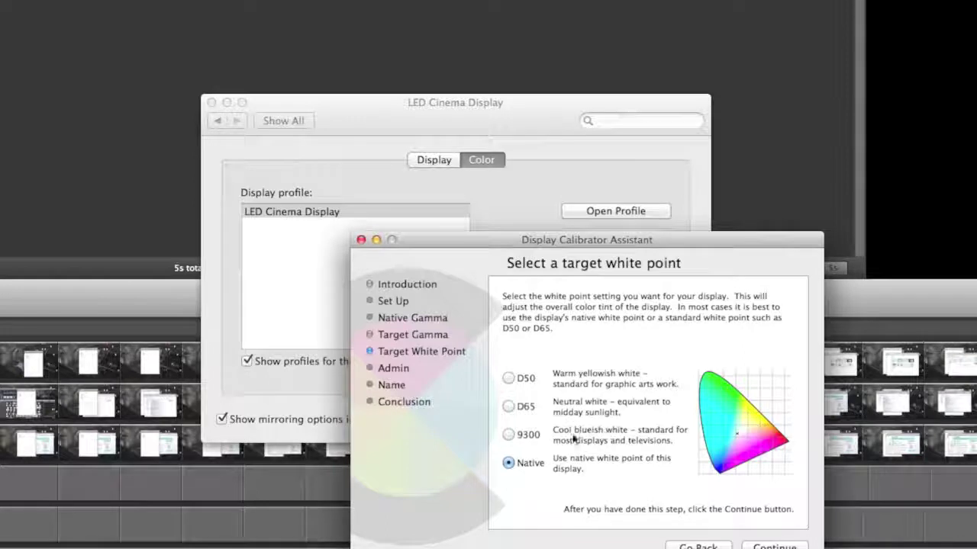
{"action": "left_click", "coordinate": [699, 546]}
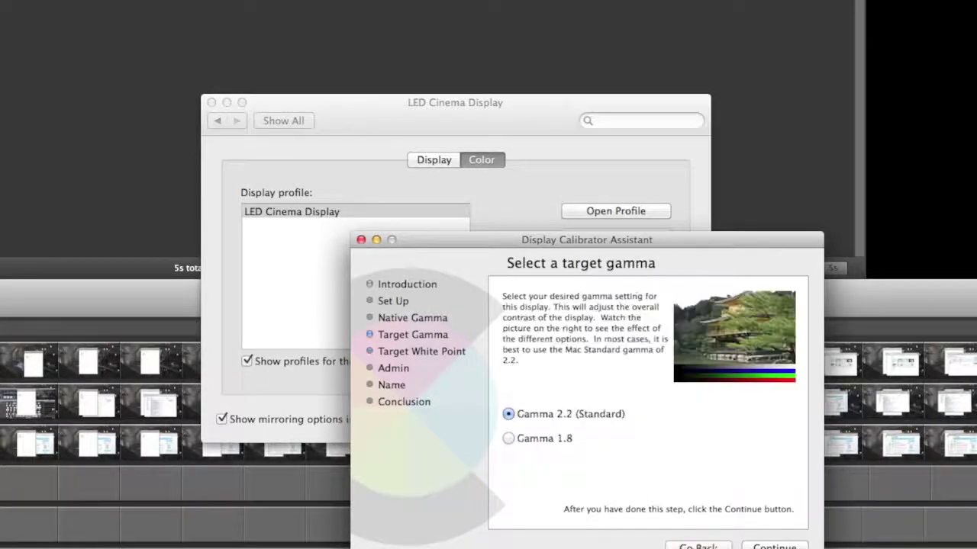
{"action": "left_click", "coordinate": [698, 546]}
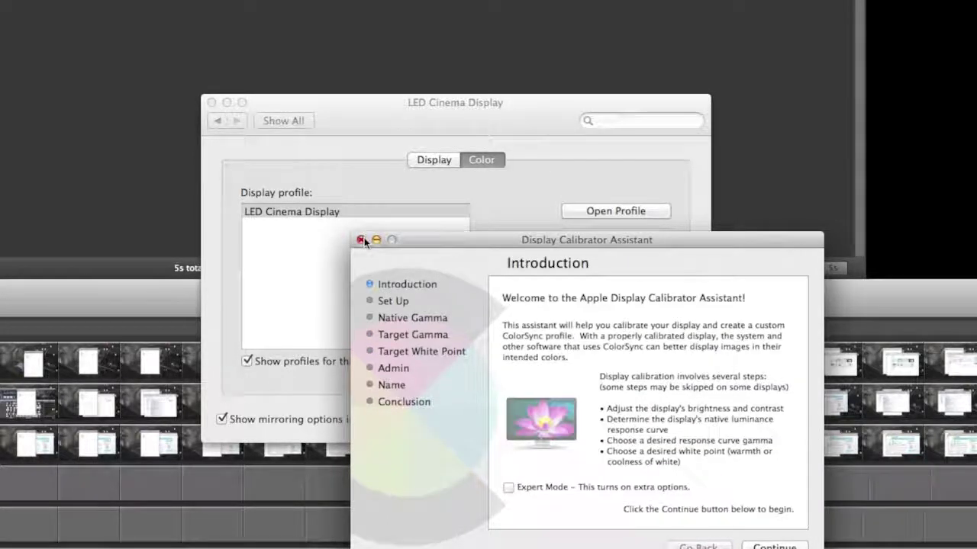
{"action": "left_click", "coordinate": [535, 491]}
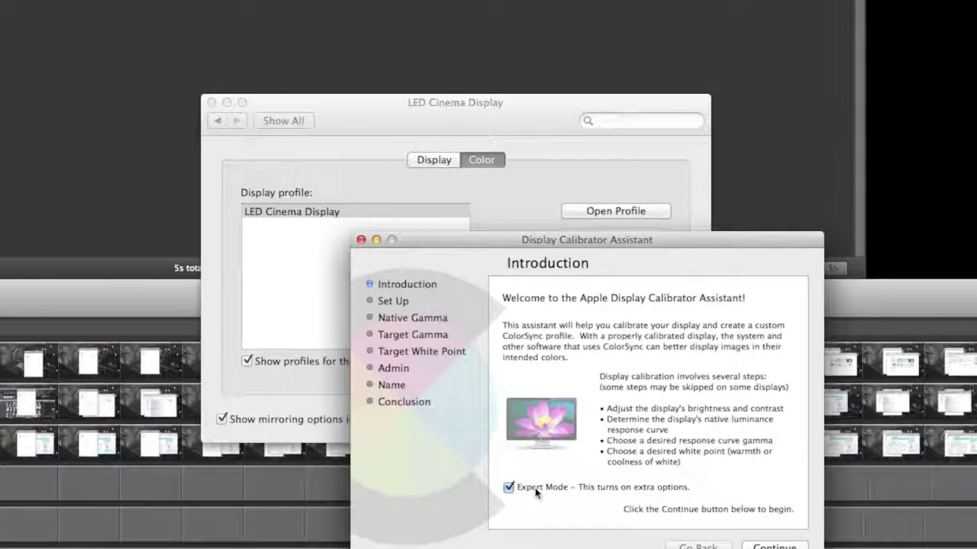
{"action": "left_click", "coordinate": [361, 239]}
Turn the option to show mirroring in the menu bar off and back on, and return to the resolution settings.
{"action": "left_click", "coordinate": [423, 214]}
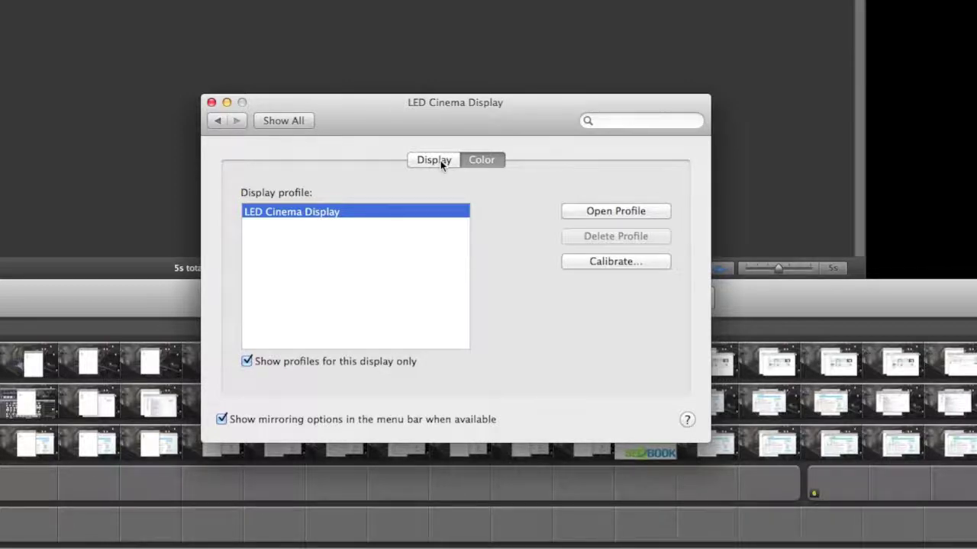
{"action": "left_click", "coordinate": [362, 423]}
{"action": "left_click", "coordinate": [367, 424]}
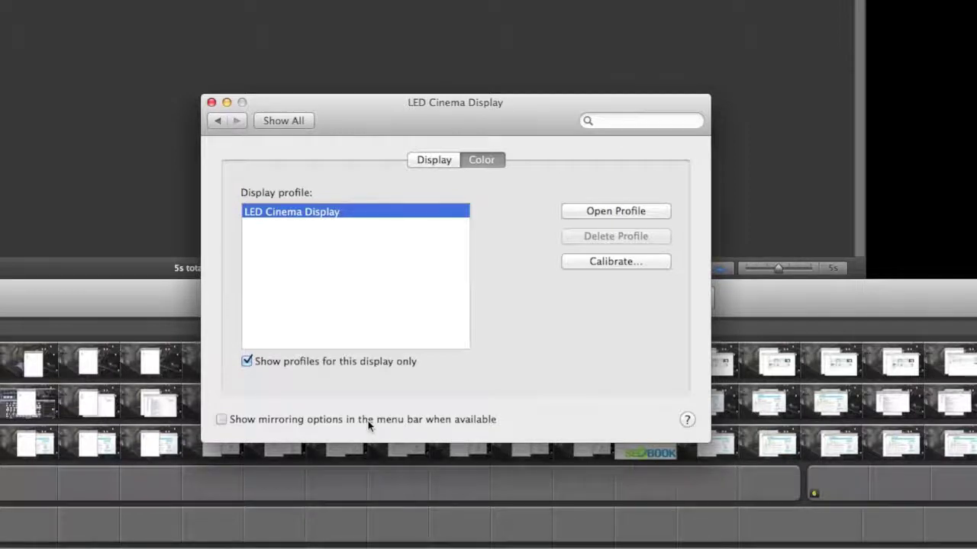
{"action": "left_click", "coordinate": [434, 164]}
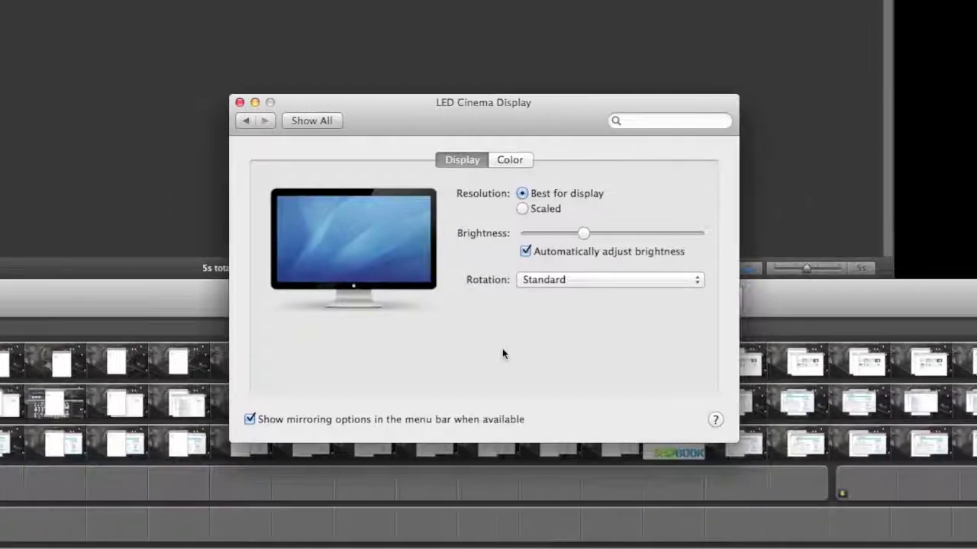
Reopen the Displays settings from the preferences overview, view the scaled resolutions, and restore Best for display.
{"action": "key", "text": "F3"}
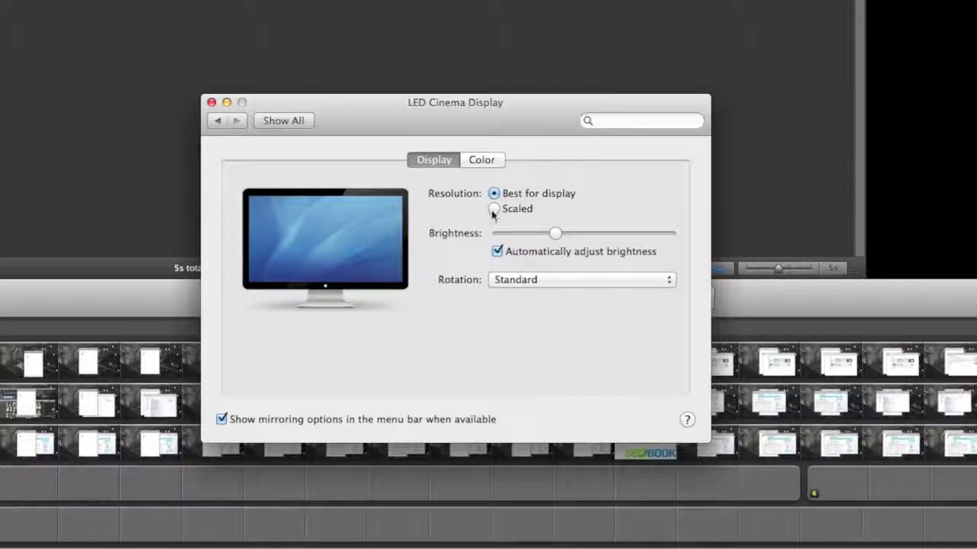
{"action": "left_click", "coordinate": [215, 123]}
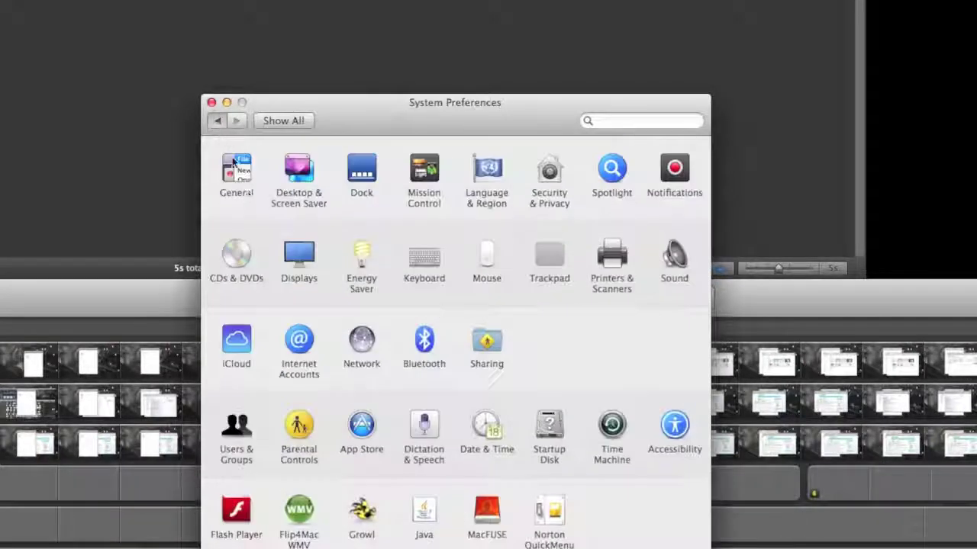
{"action": "left_click", "coordinate": [298, 254]}
{"action": "left_click", "coordinate": [494, 208]}
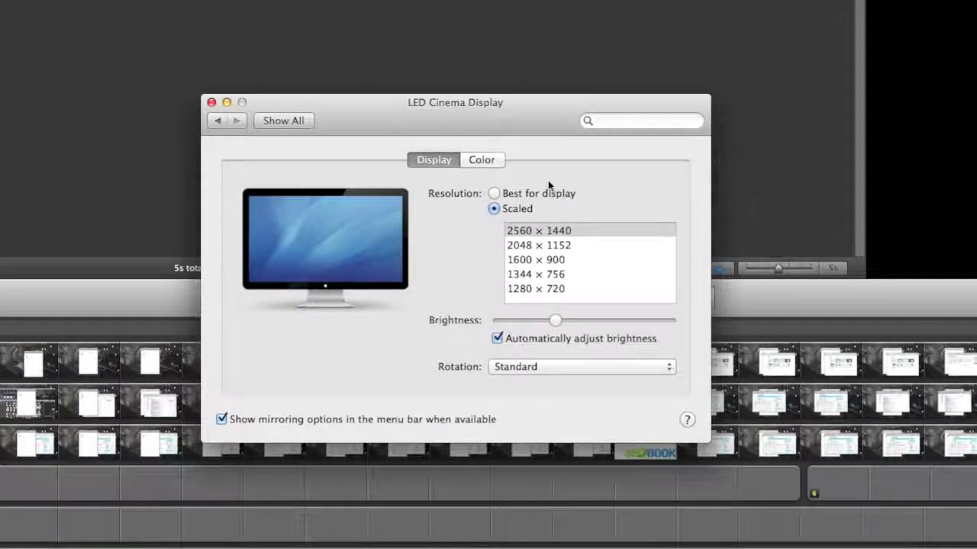
{"action": "left_click", "coordinate": [507, 195]}
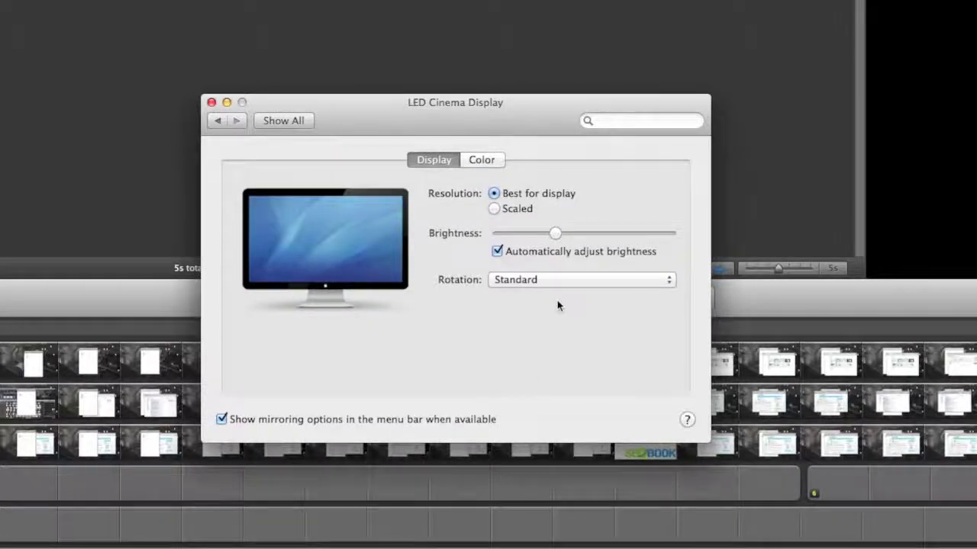